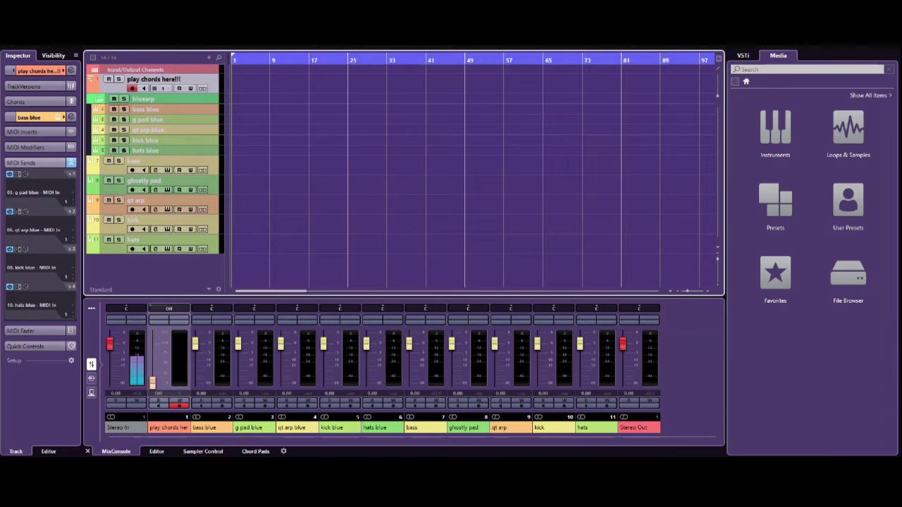
Step: Record-enable the bass, ghostly pad, kick and hats instrument tracks
click(132, 170)
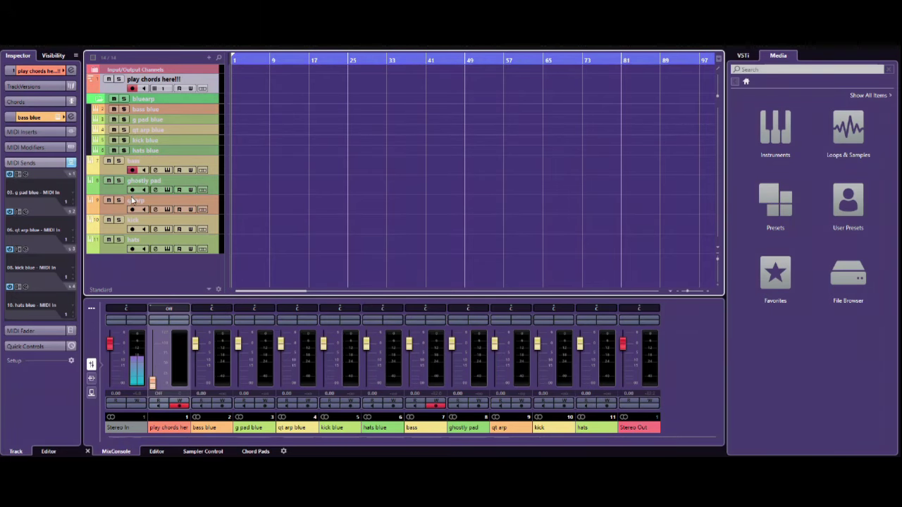
click(131, 190)
click(132, 210)
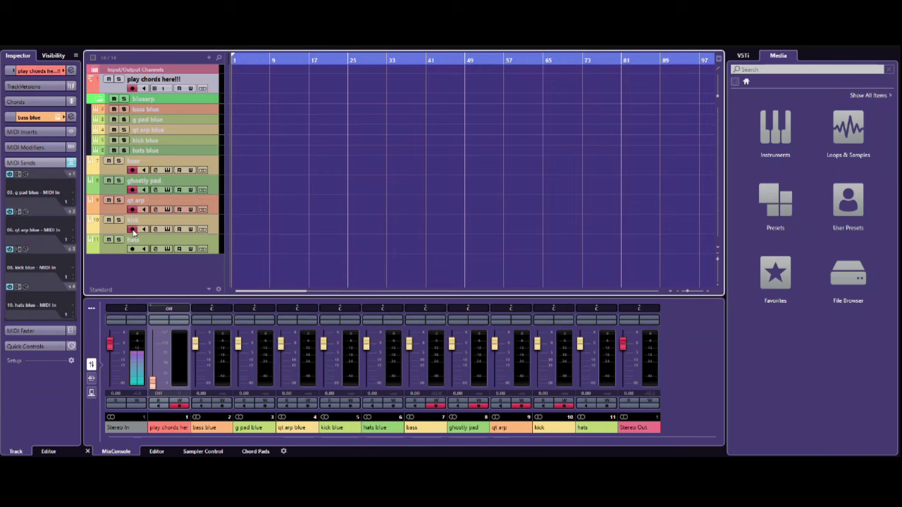
click(131, 248)
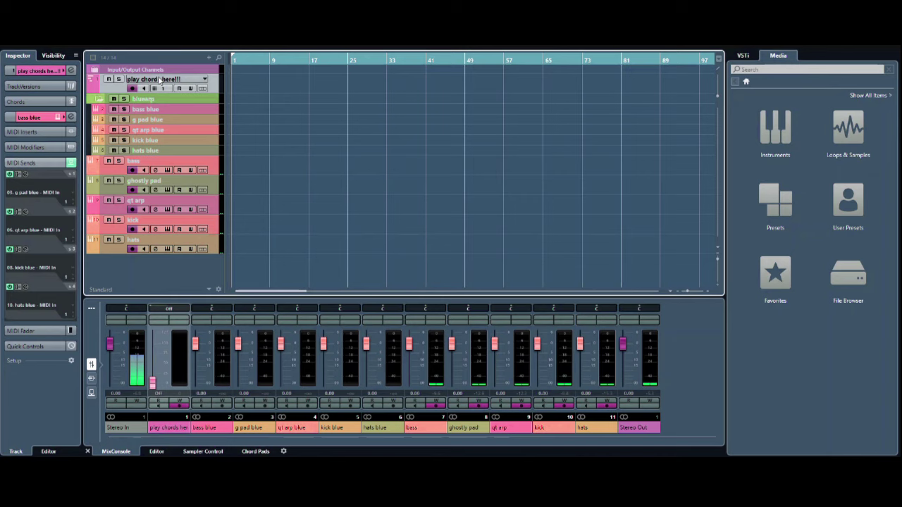
Step: Enlarge the chord track, show its MIDI Sends in the Inspector, and select bass blue
drag(170, 94, 172, 87)
click(157, 110)
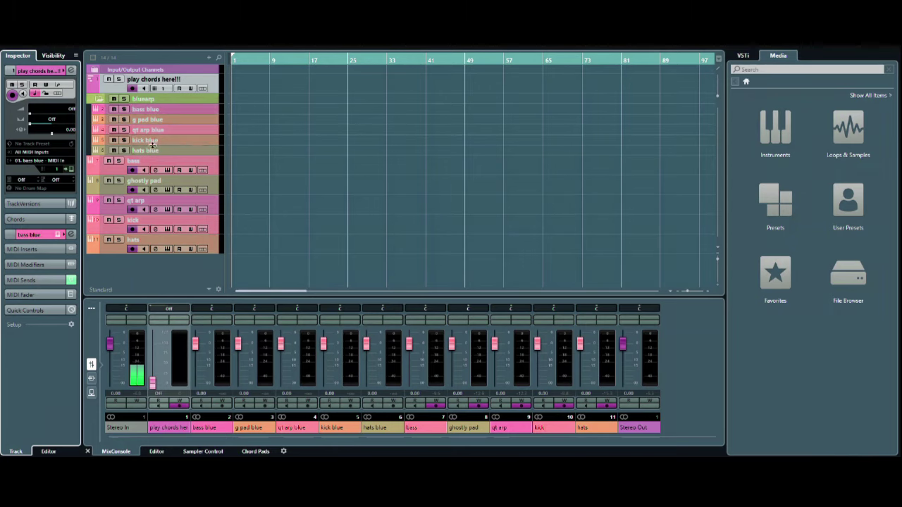
click(24, 280)
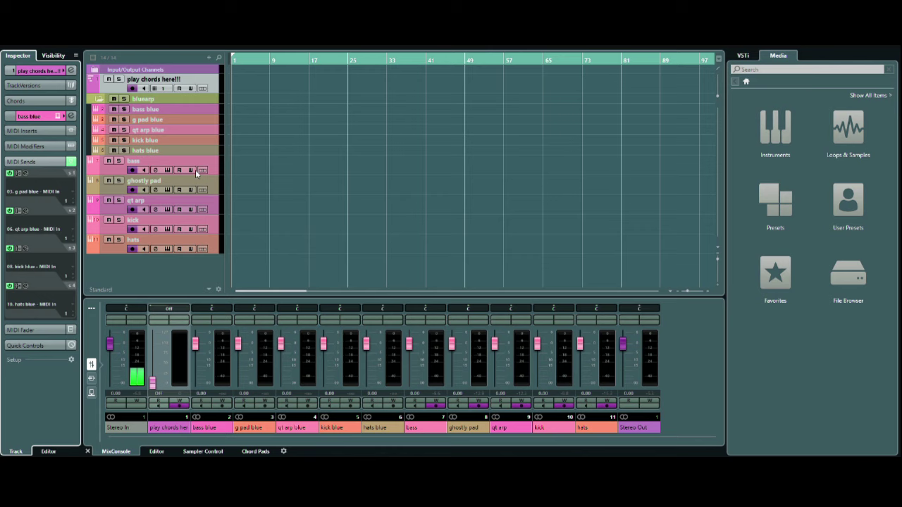
click(151, 110)
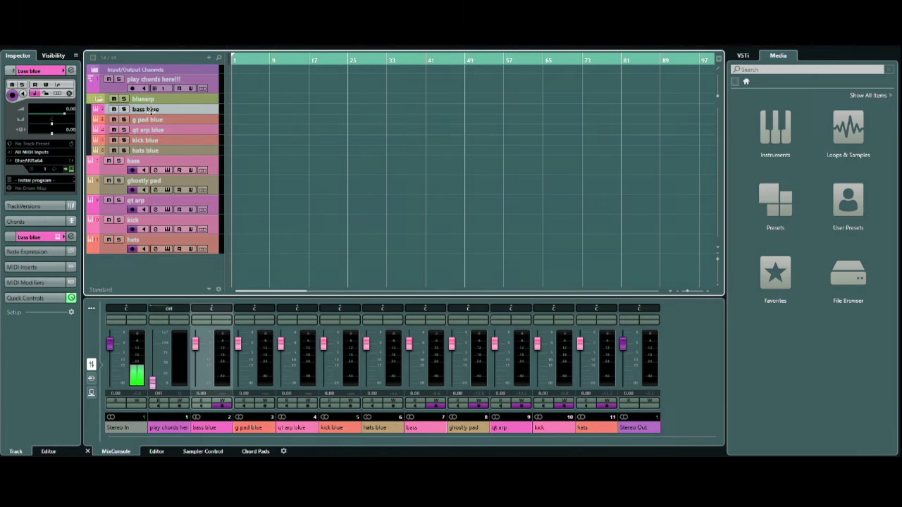
Step: Open the bass blue BlueARP, view its per-step OCTAVE lane, then close it
click(160, 119)
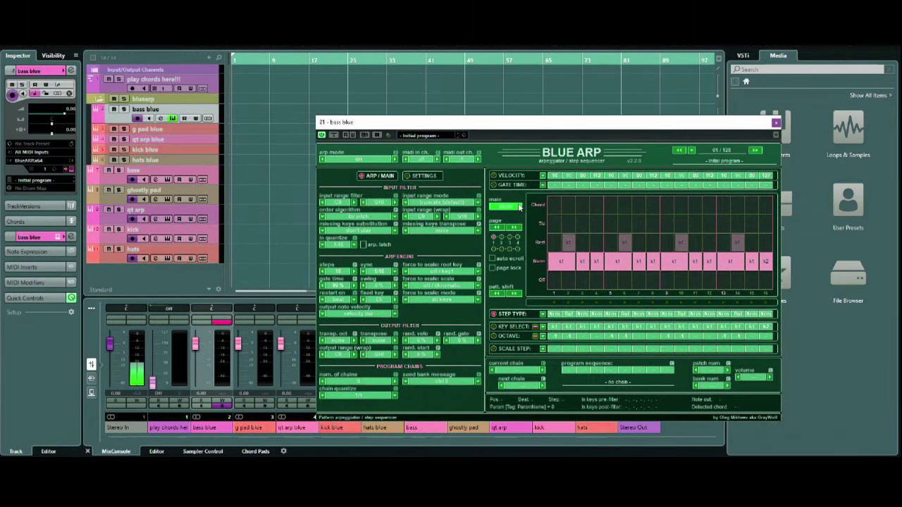
click(494, 336)
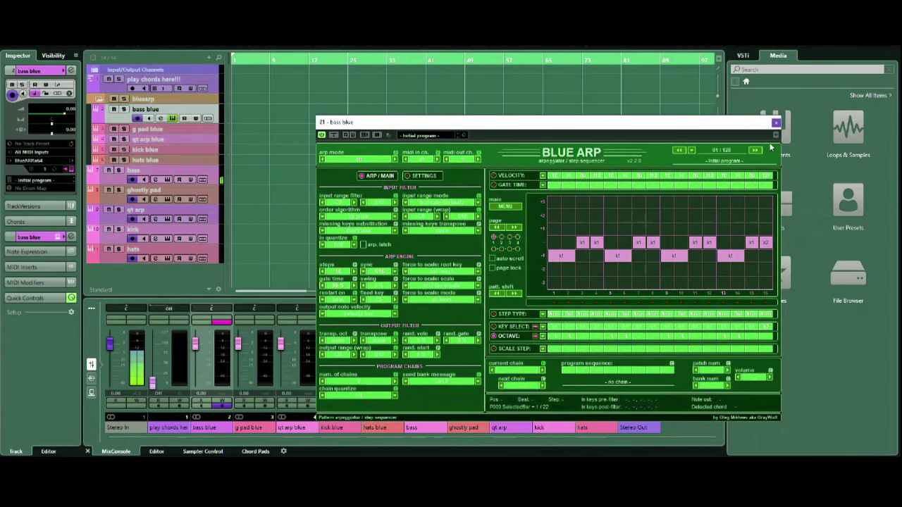
click(776, 122)
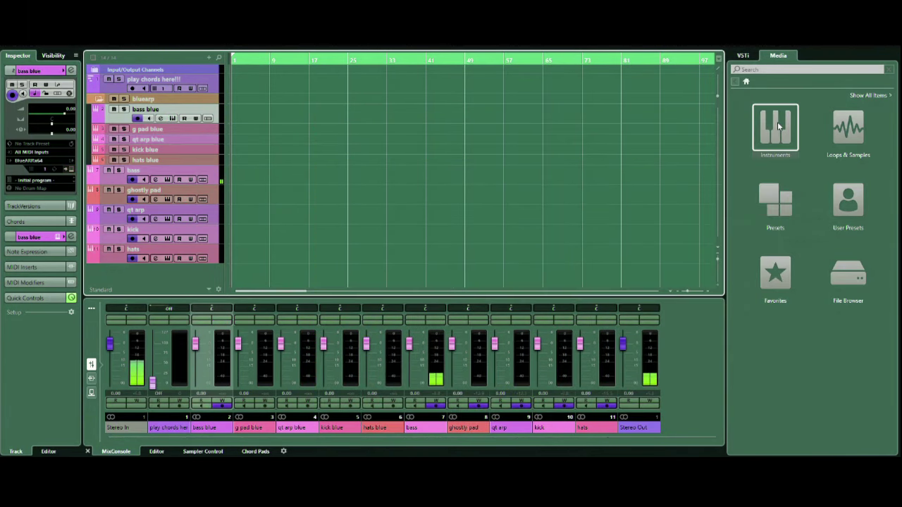
Step: Select g pad blue, arm the chord track, and solo ghostly pad, g pad blue and chord
click(142, 130)
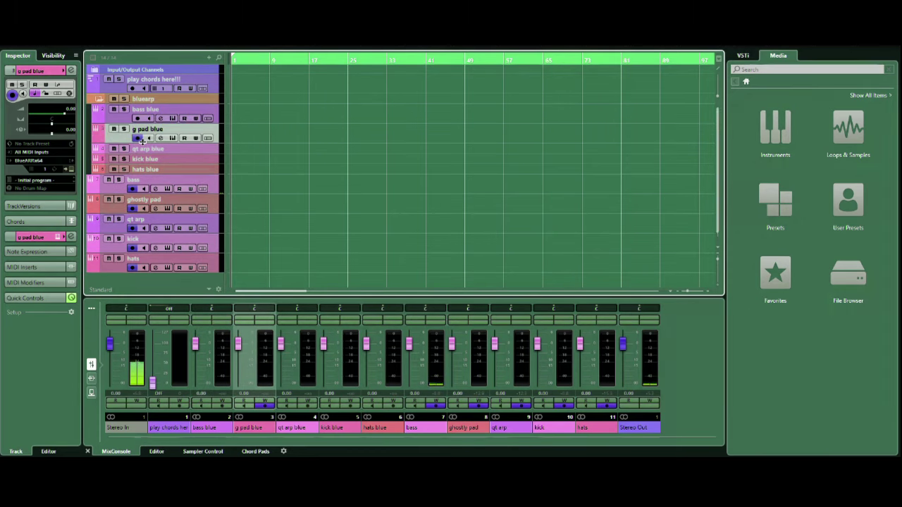
click(133, 88)
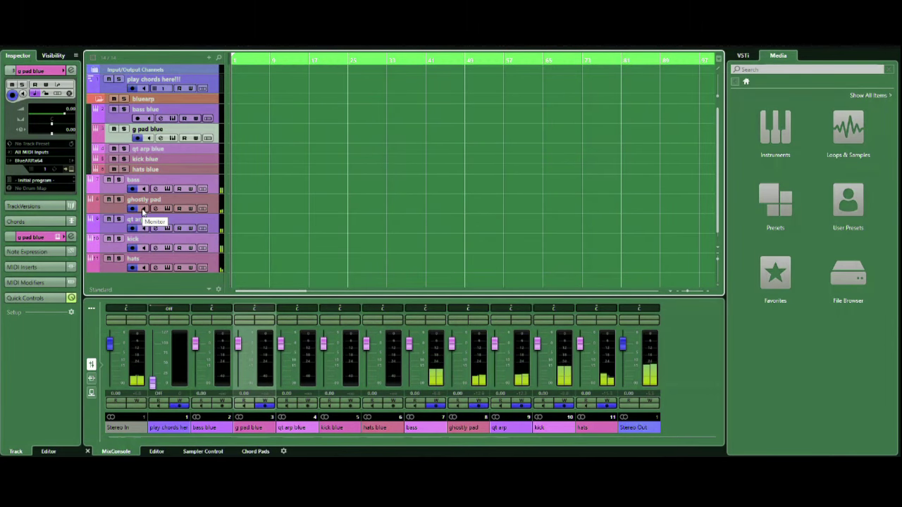
click(119, 200)
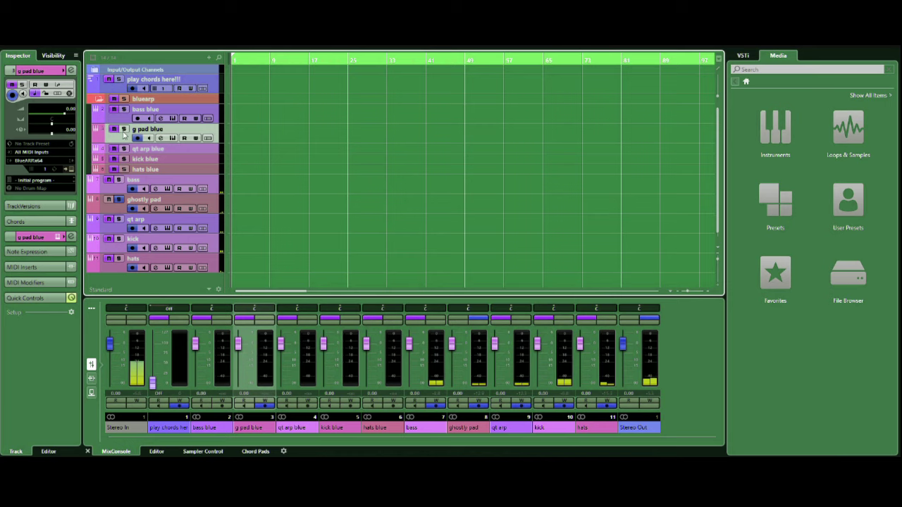
click(123, 130)
click(120, 80)
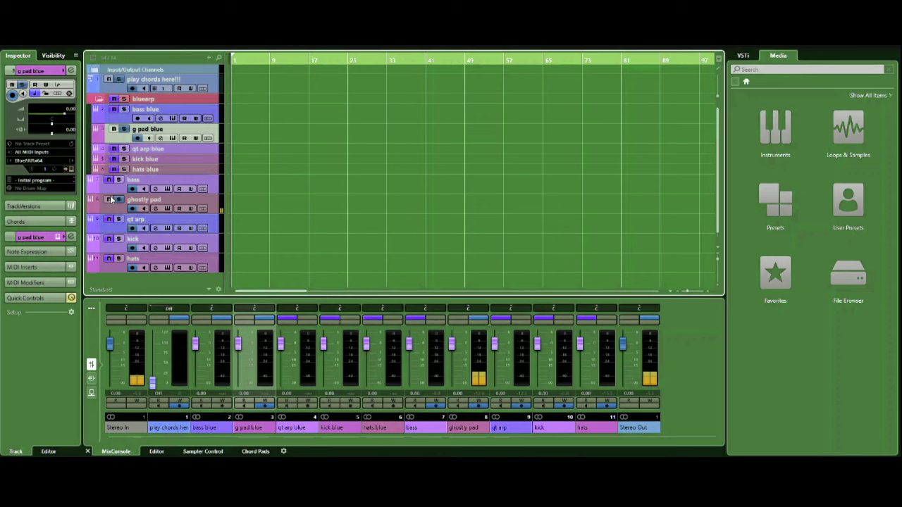
Step: Toggle g pad blue's Mute and Record Enable on and back off
click(114, 129)
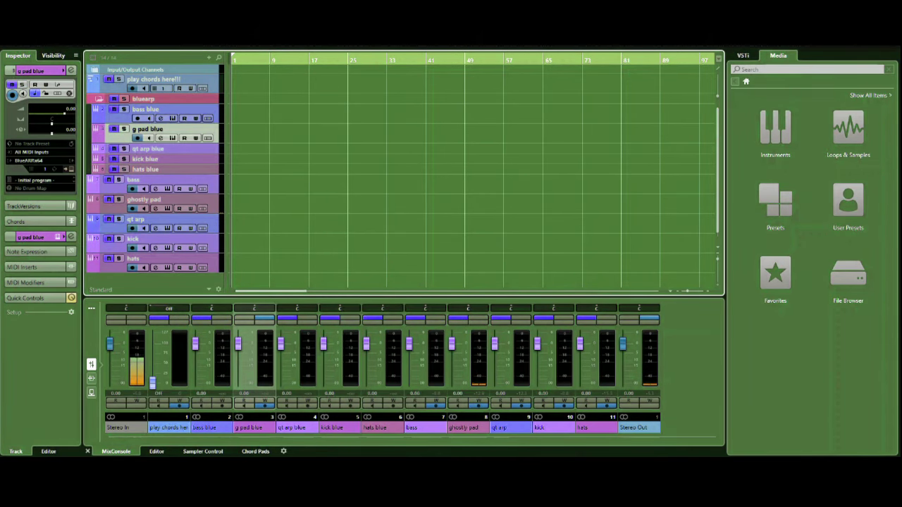
click(113, 129)
click(184, 138)
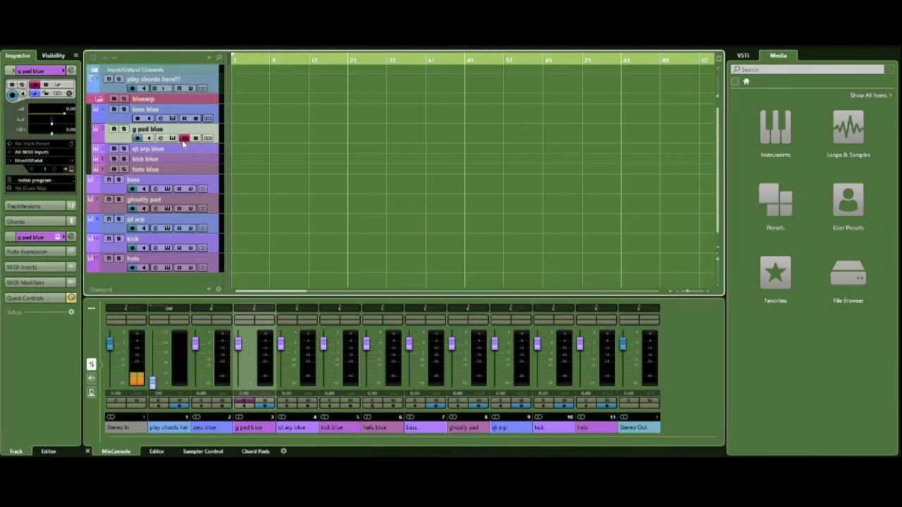
click(184, 138)
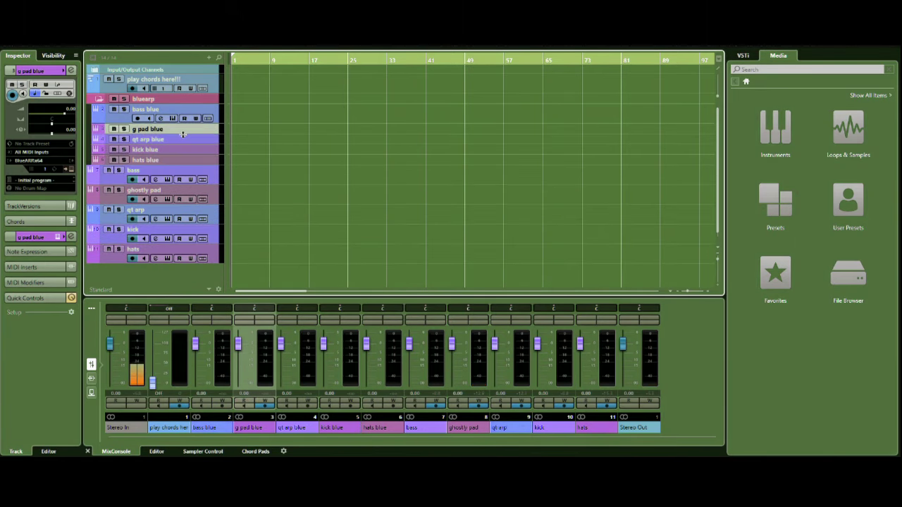
Step: Collapse the bluearp folder and check the bass channel's MIDI input list without changing it
click(186, 122)
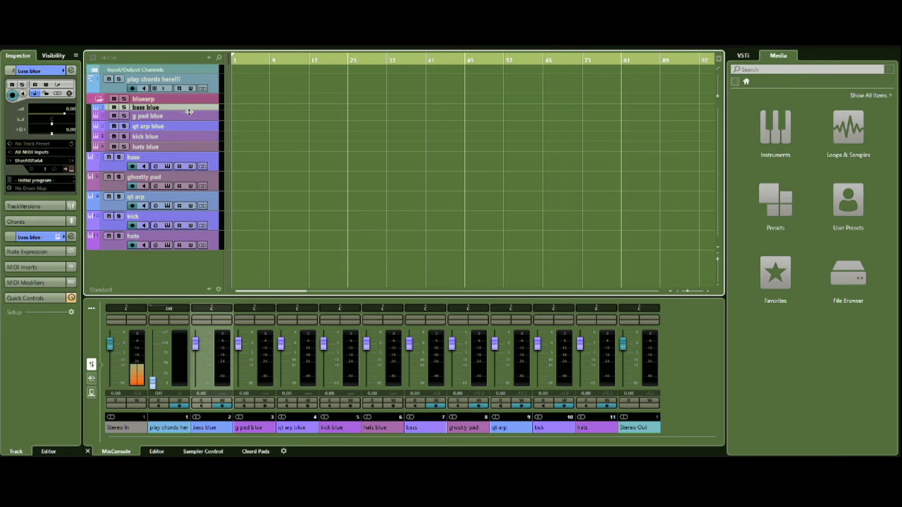
click(105, 100)
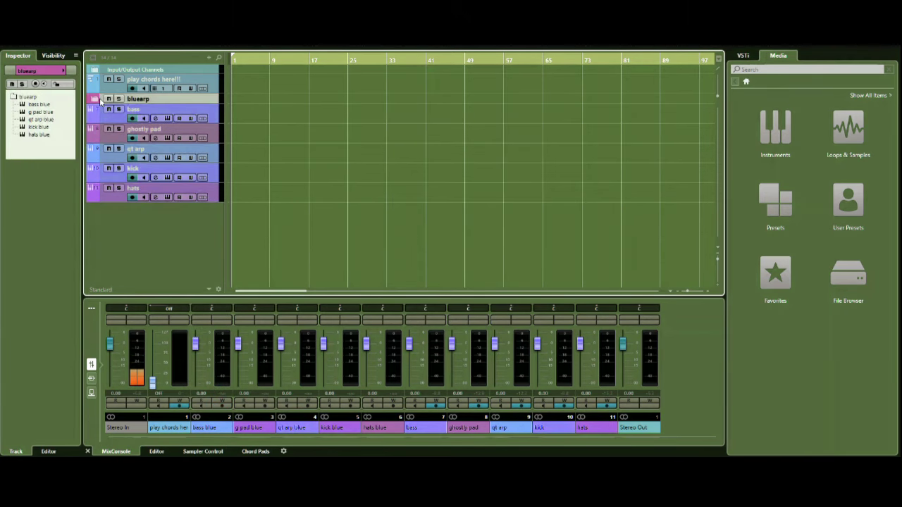
click(141, 110)
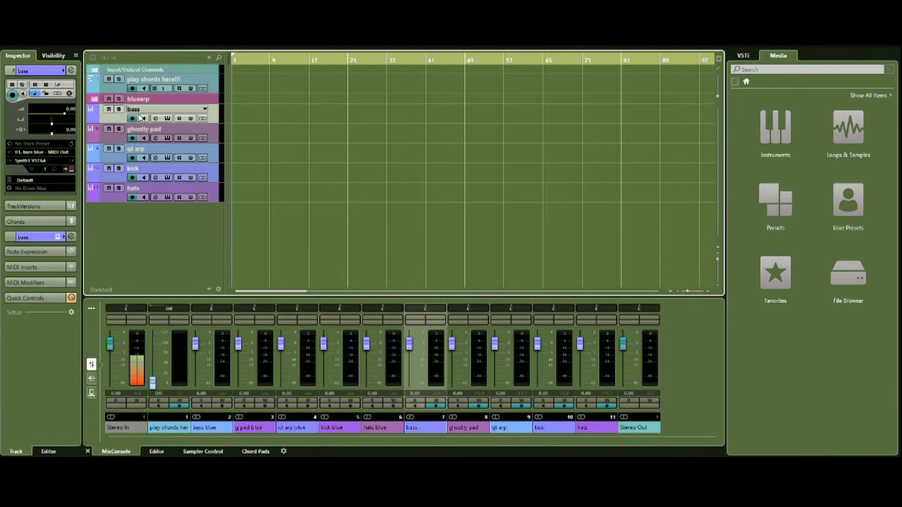
click(155, 118)
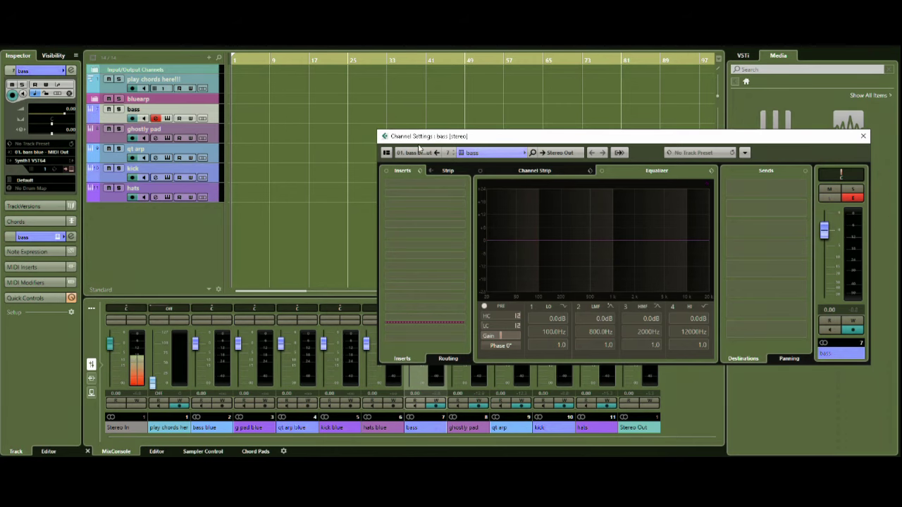
click(416, 152)
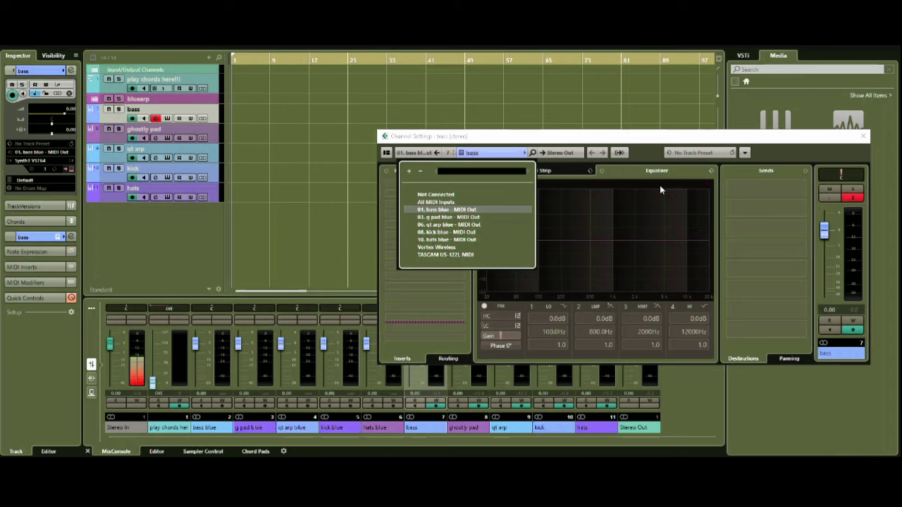
click(859, 139)
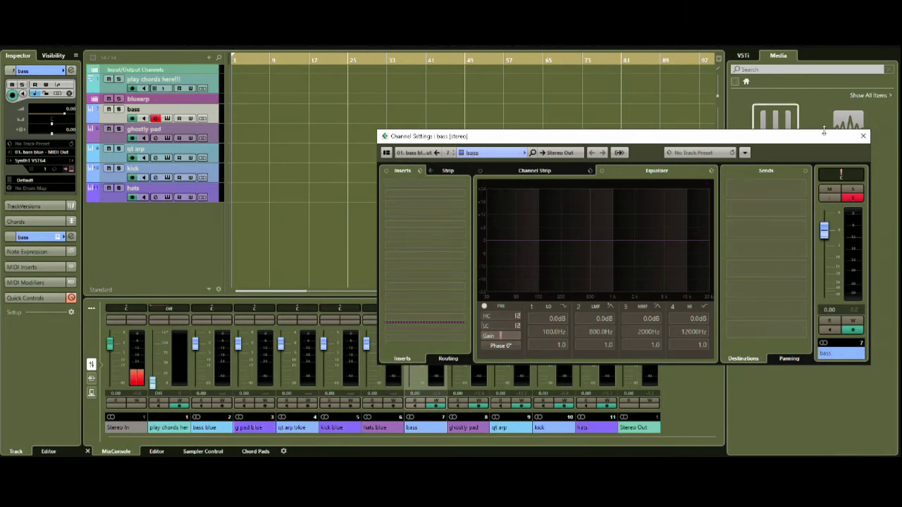
Step: Close the bass channel settings and solo the kick, bluearp folder and chord tracks
click(861, 138)
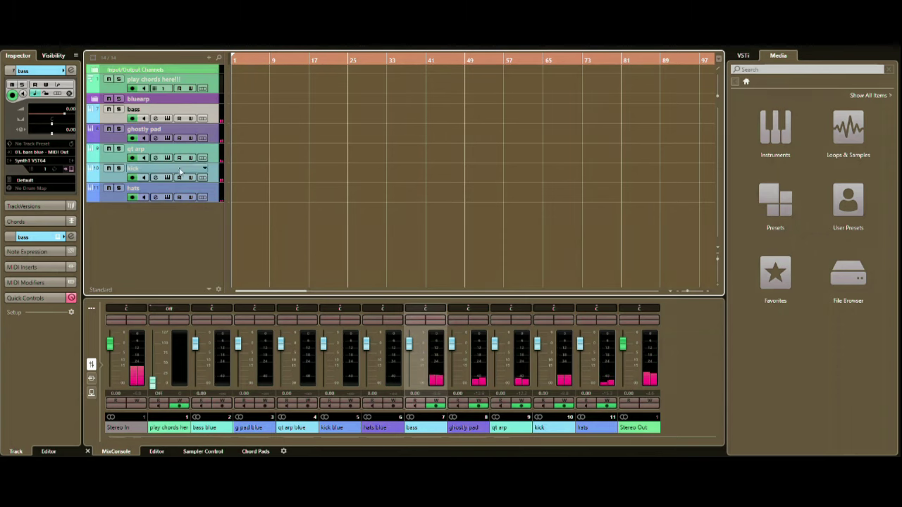
click(118, 168)
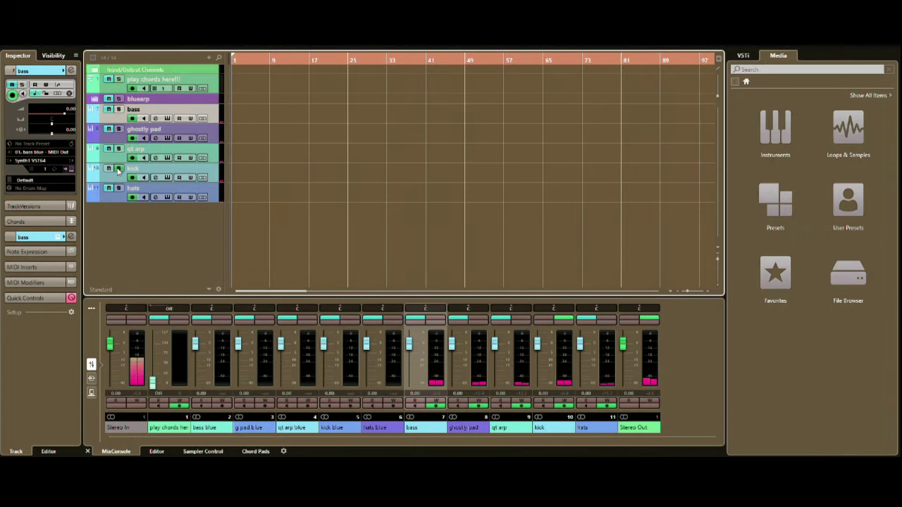
click(119, 99)
click(118, 79)
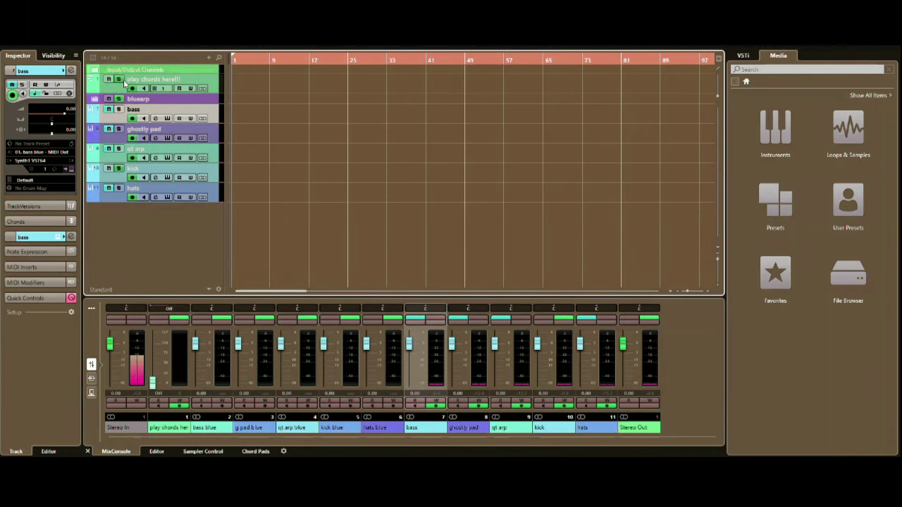
Step: Open and close the kick and hats Synth1 panels, then expand the bluearp folder
click(166, 178)
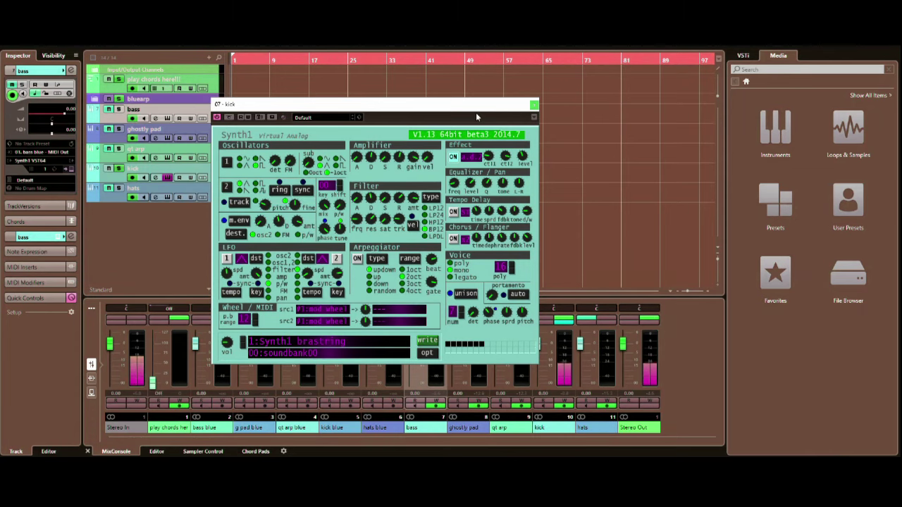
click(533, 106)
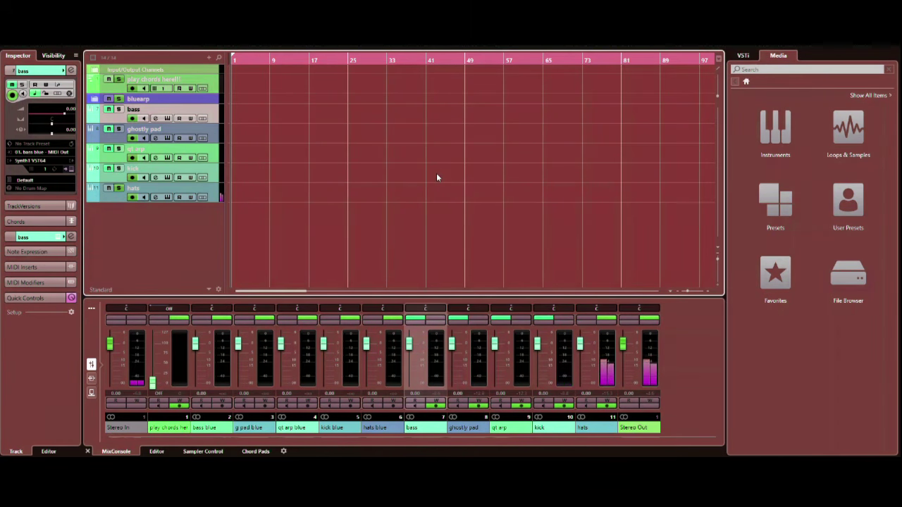
click(167, 197)
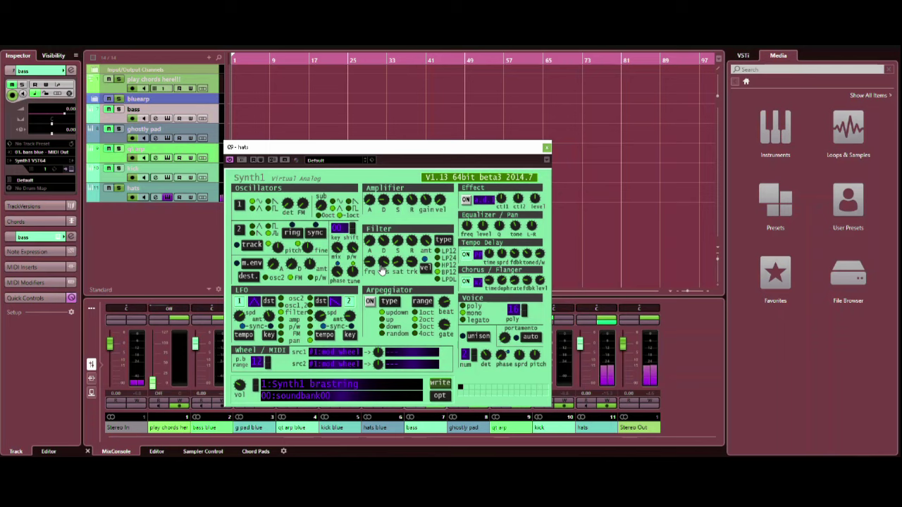
click(546, 147)
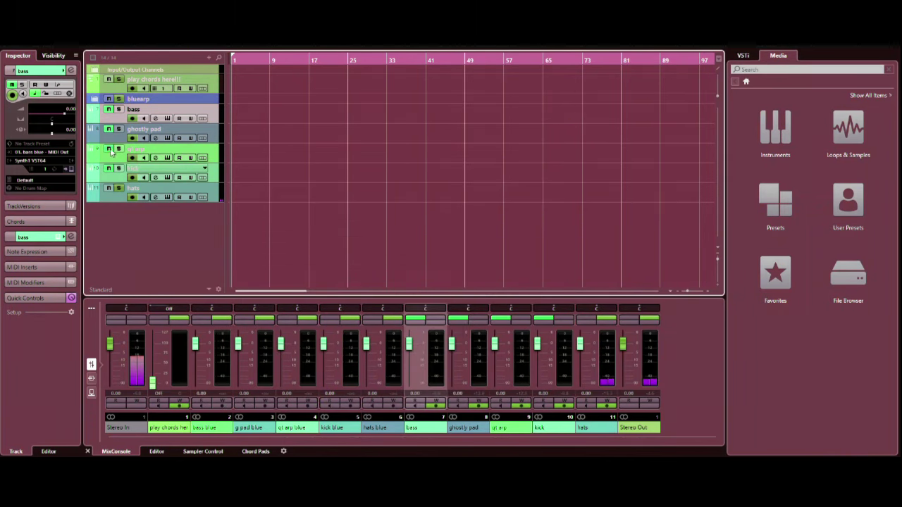
click(97, 100)
click(159, 152)
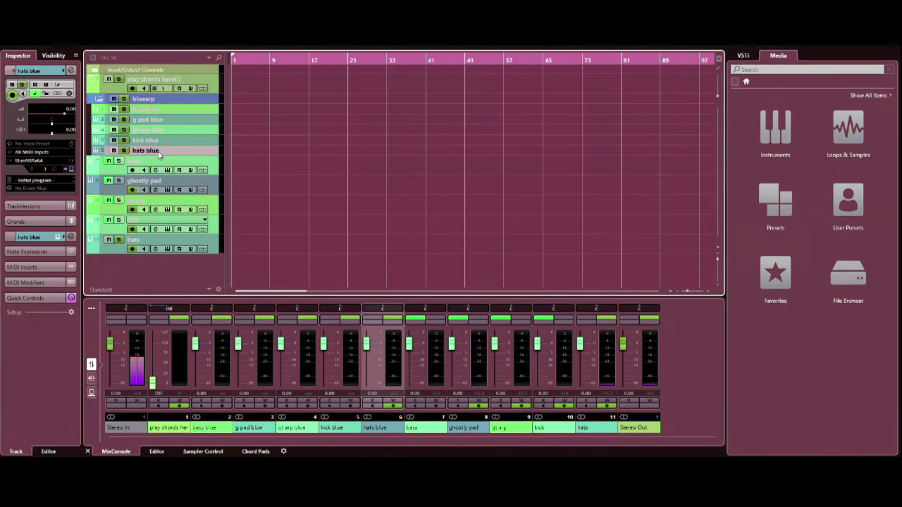
click(68, 170)
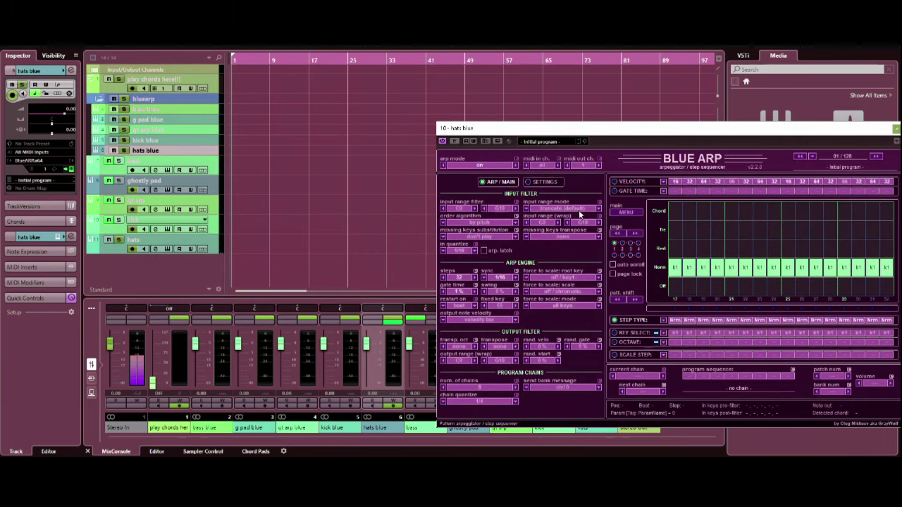
click(628, 182)
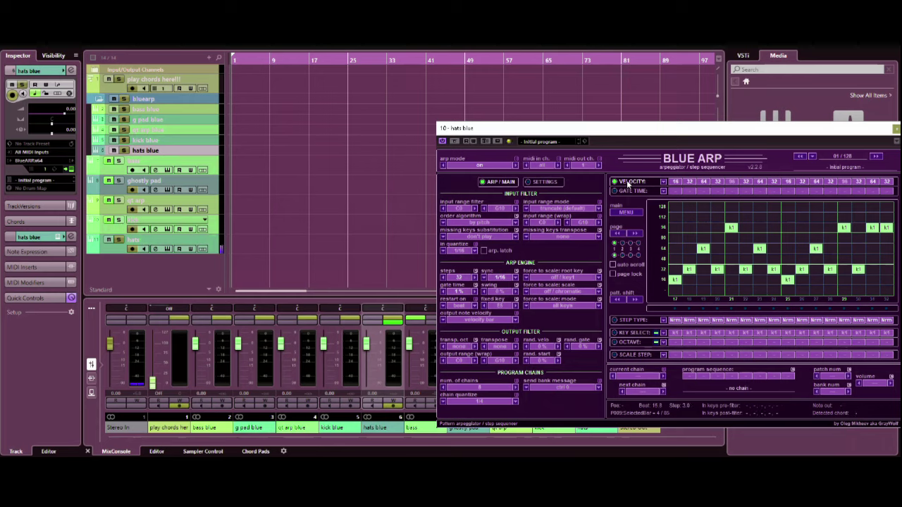
click(617, 234)
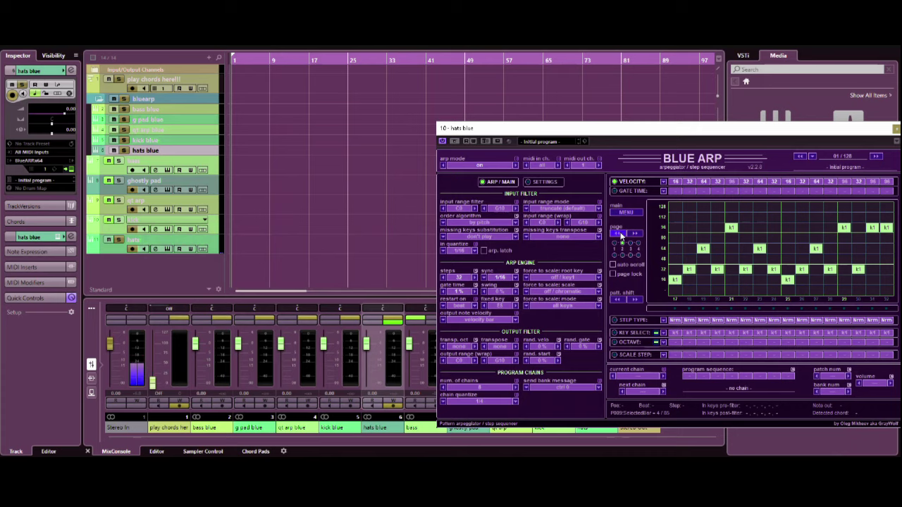
click(617, 234)
click(635, 233)
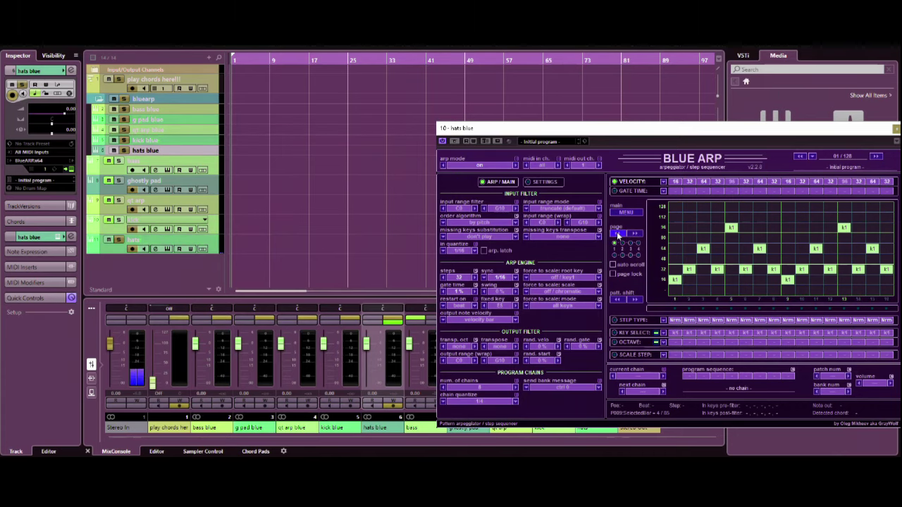
drag(712, 136, 580, 149)
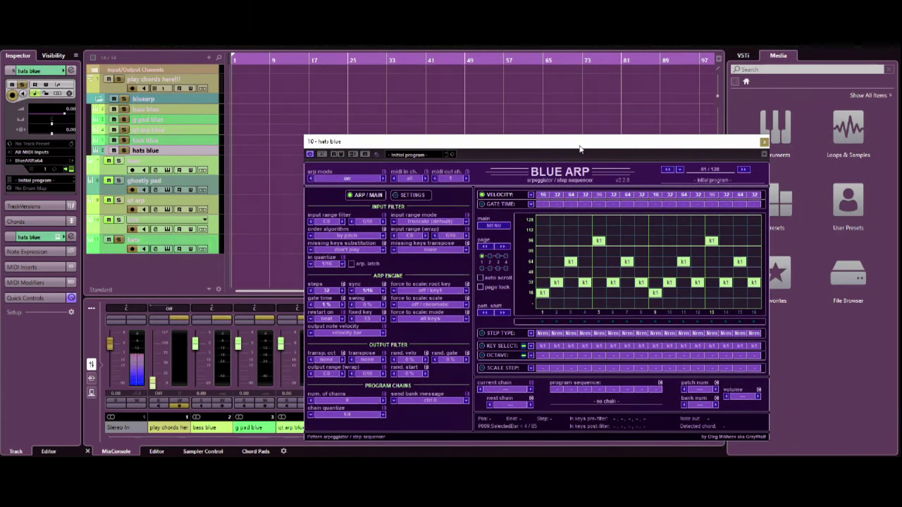
click(765, 144)
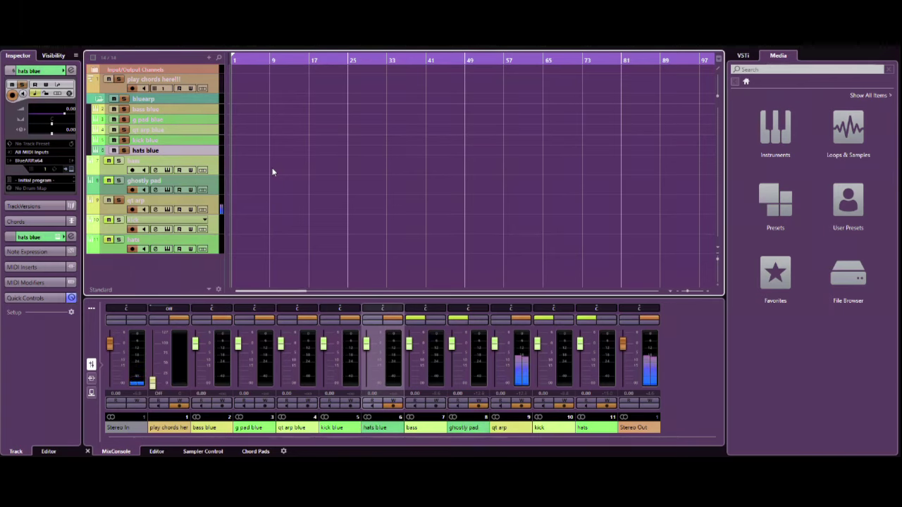
Step: Enlarge qt arp blue, open its BlueARP on the KEY SELECT lane, and stop playback
click(157, 131)
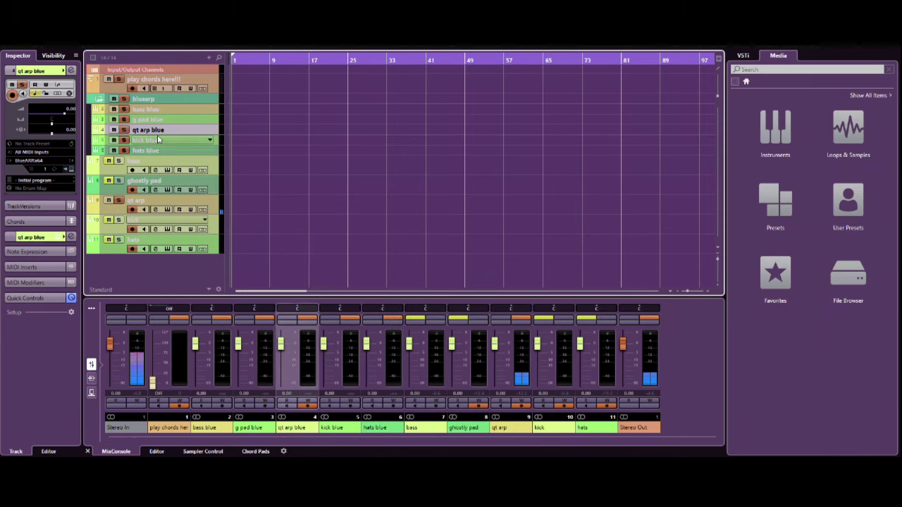
drag(158, 136, 156, 146)
click(174, 140)
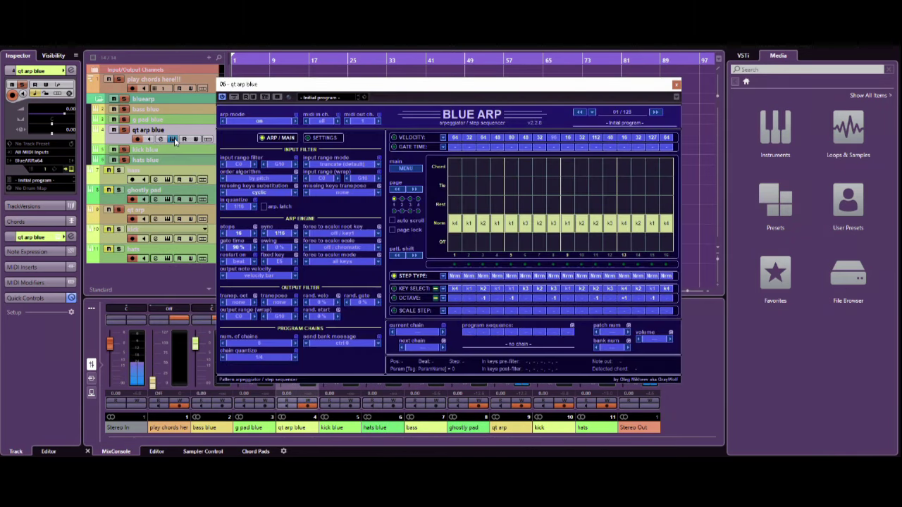
click(407, 289)
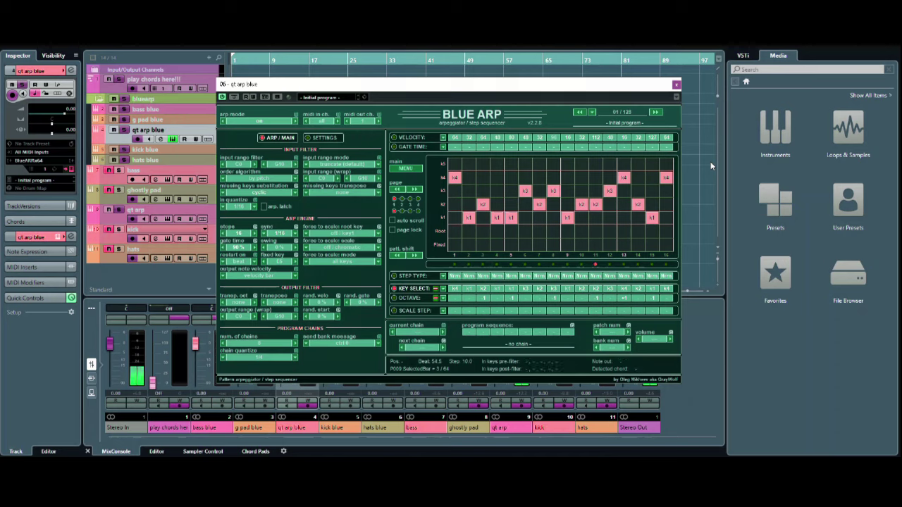
key(space)
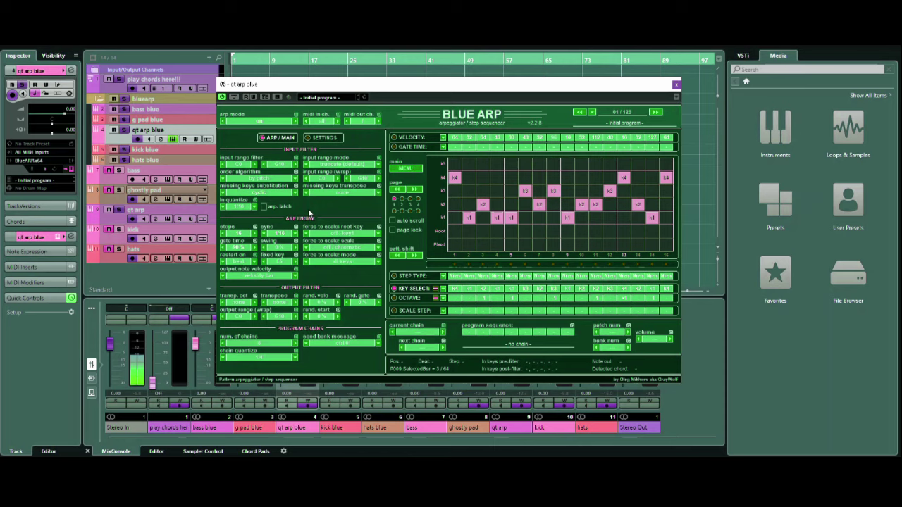
Step: Check BlueARP's SETTINGS page, return to ARP/MAIN, and view the OCTAVE and STEP TYPE lanes
click(325, 138)
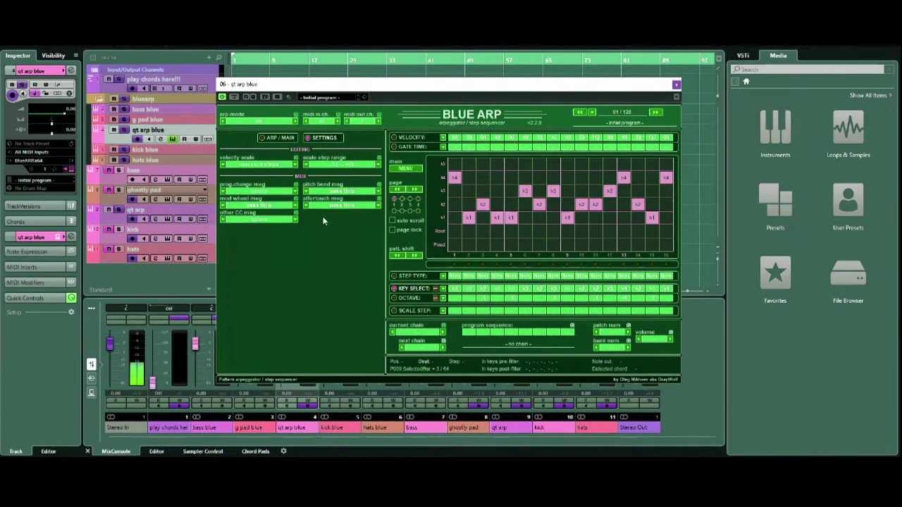
click(281, 139)
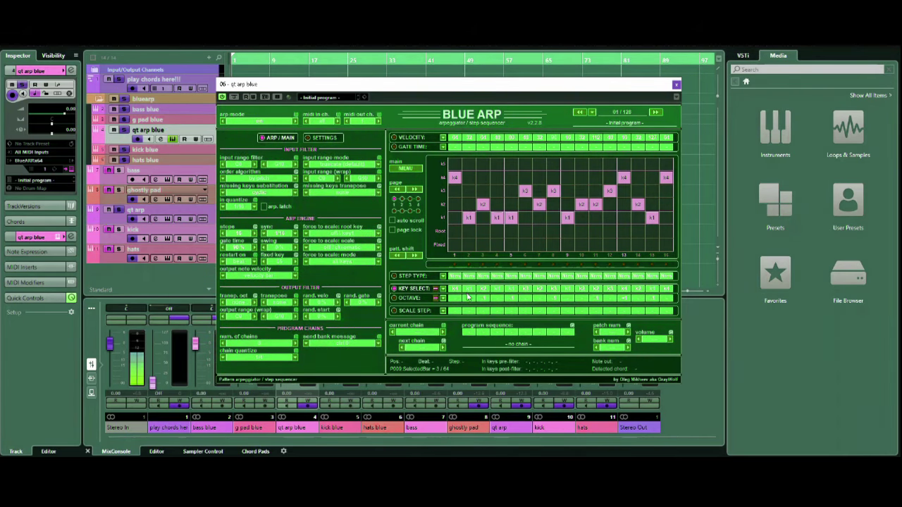
click(421, 299)
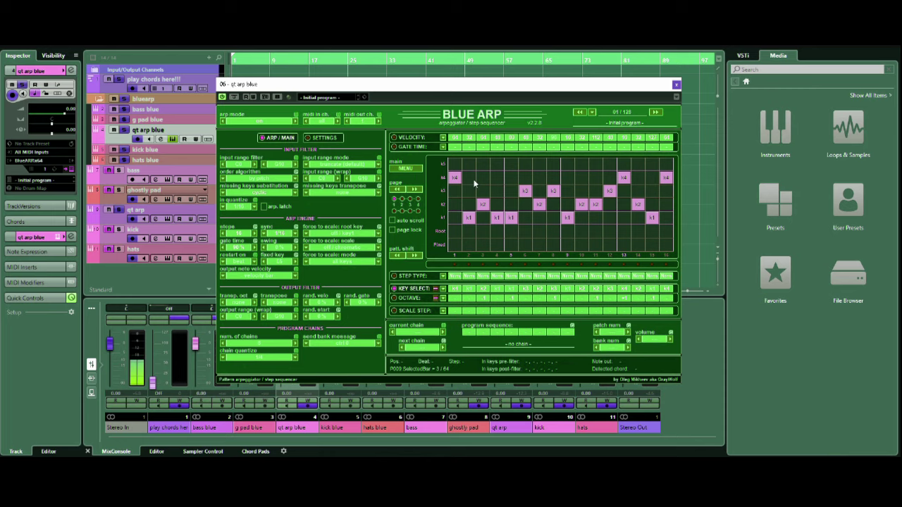
click(415, 277)
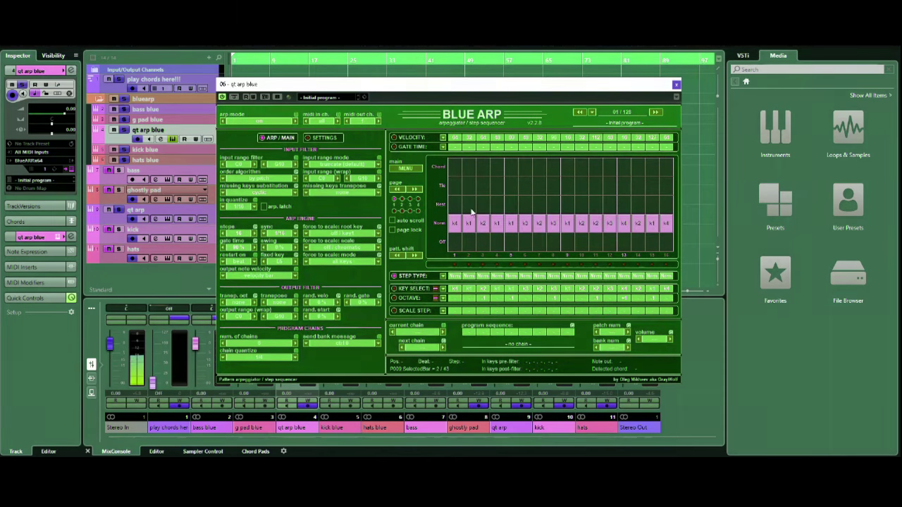
Step: Try step 2 as off, rest, tie and chord, leaving it set to normal
click(471, 242)
click(471, 224)
click(470, 204)
click(470, 185)
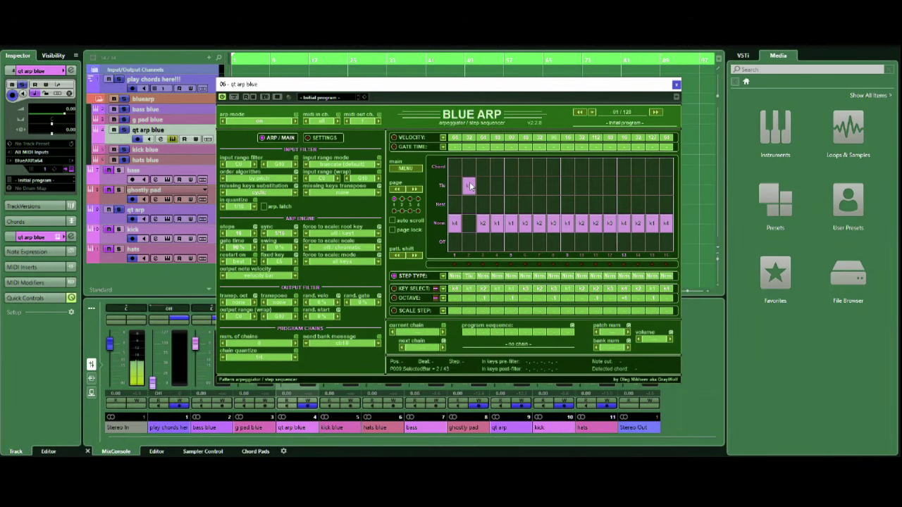
click(470, 167)
click(470, 223)
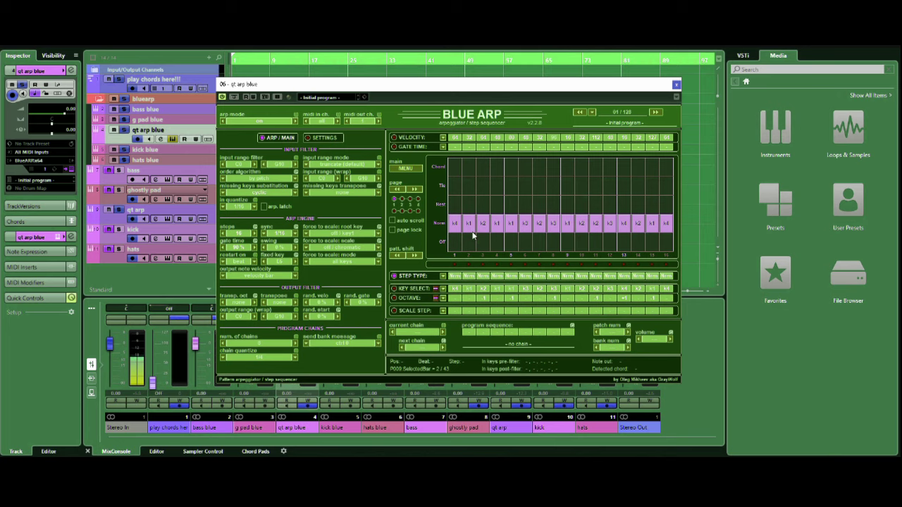
Step: View the GATE TIME and VELOCITY lanes, then close the qt arp blue arpeggiator
click(415, 146)
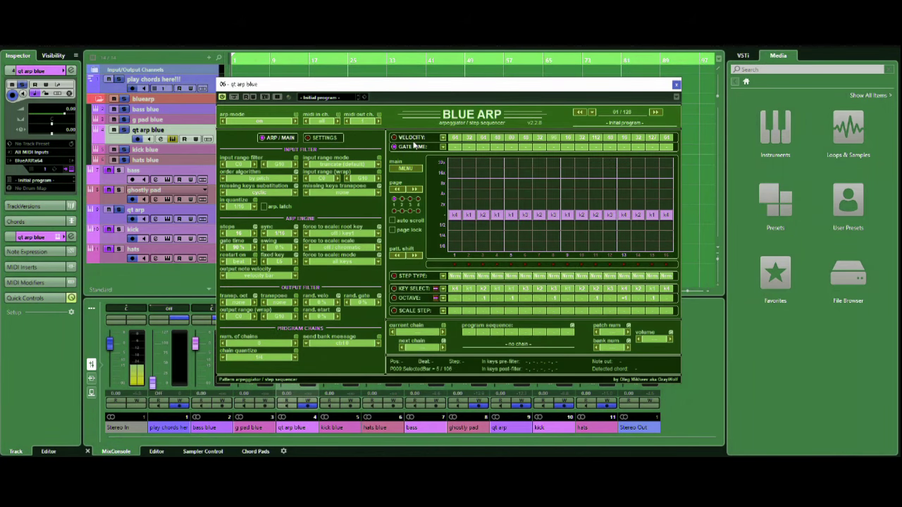
click(413, 137)
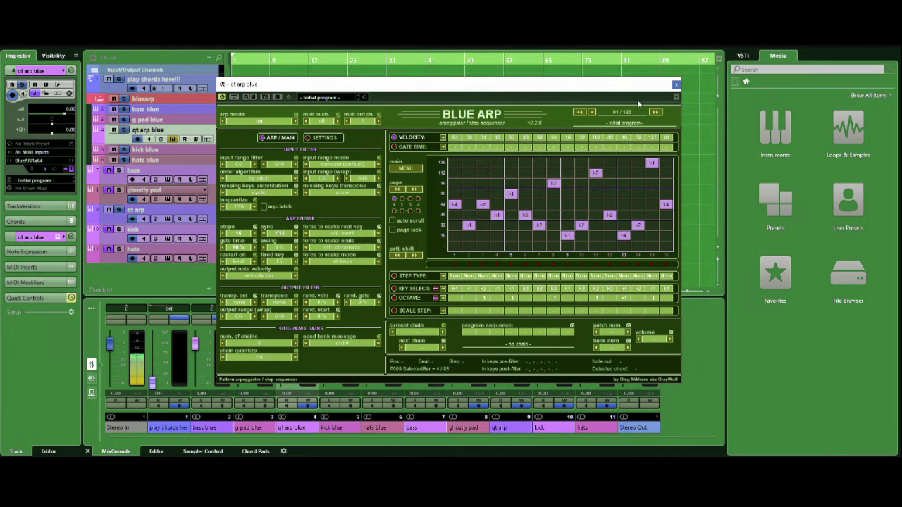
click(676, 84)
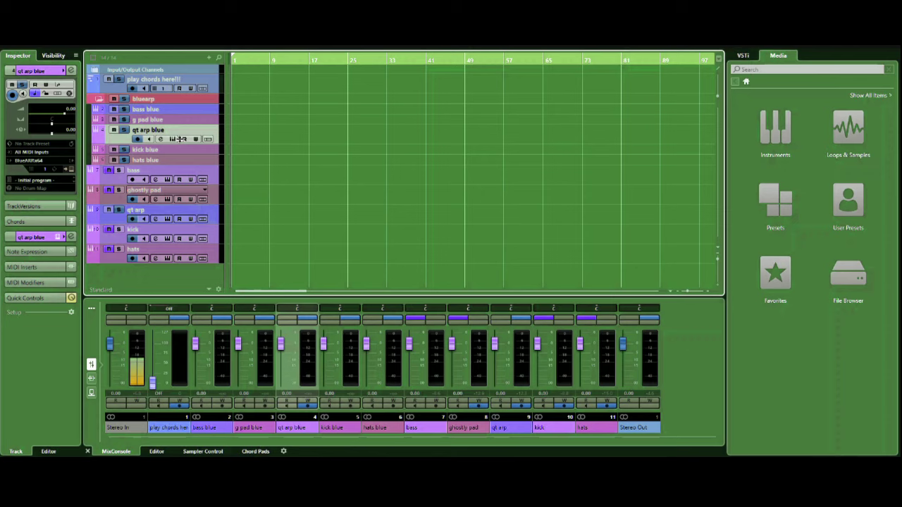
Step: Drag the qt arp blue track's lower edge up to single height
drag(177, 145, 177, 137)
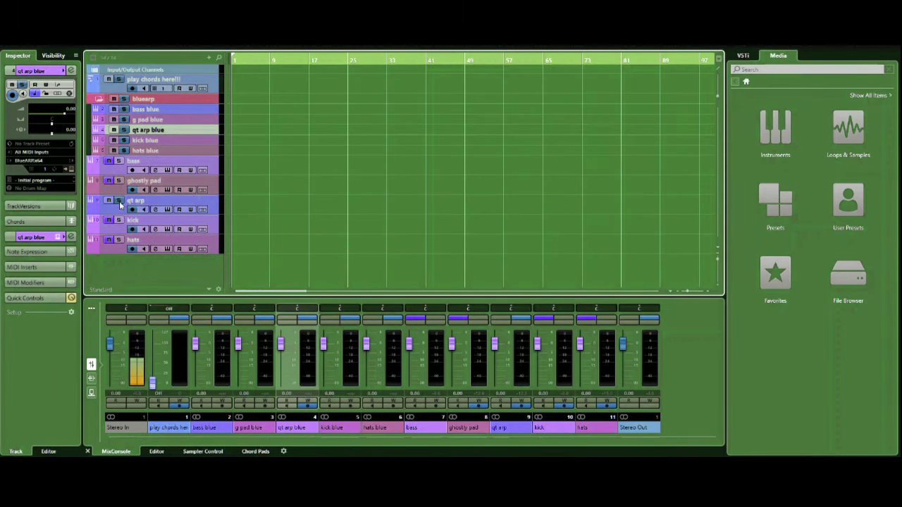